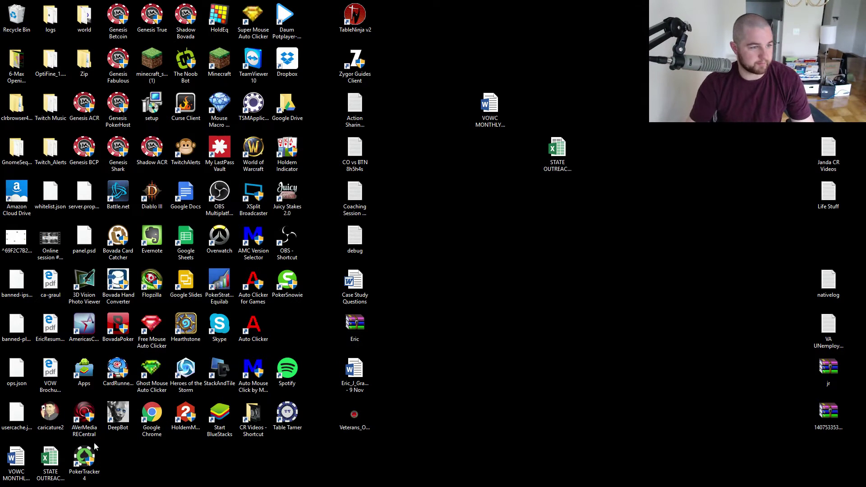
Launch PokerTracker 4 from its desktop icon, then bring up Task Manager's process list.
double_click(92, 465)
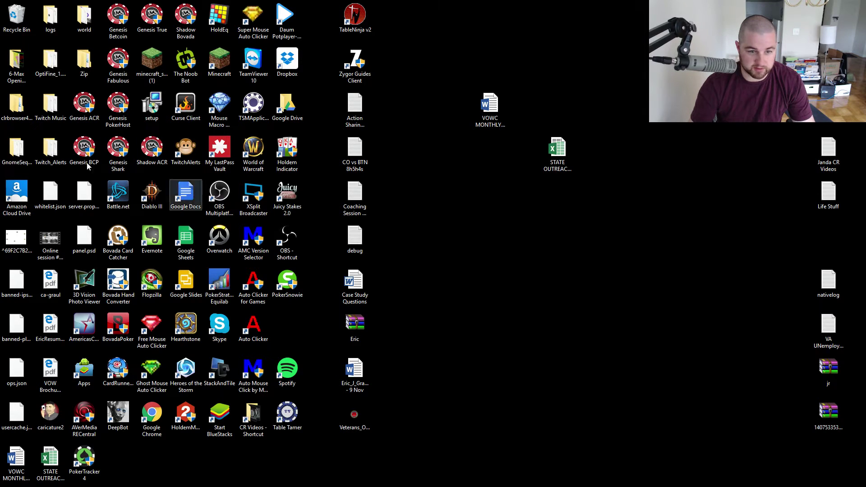
left_click_drag(131, 447, 25, 475)
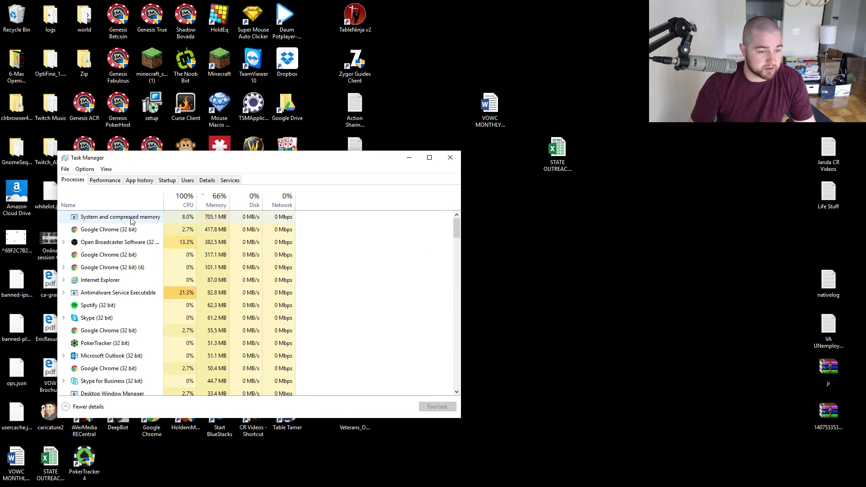
End the PokerTracker (32 bit) process and close Task Manager.
left_click(121, 347)
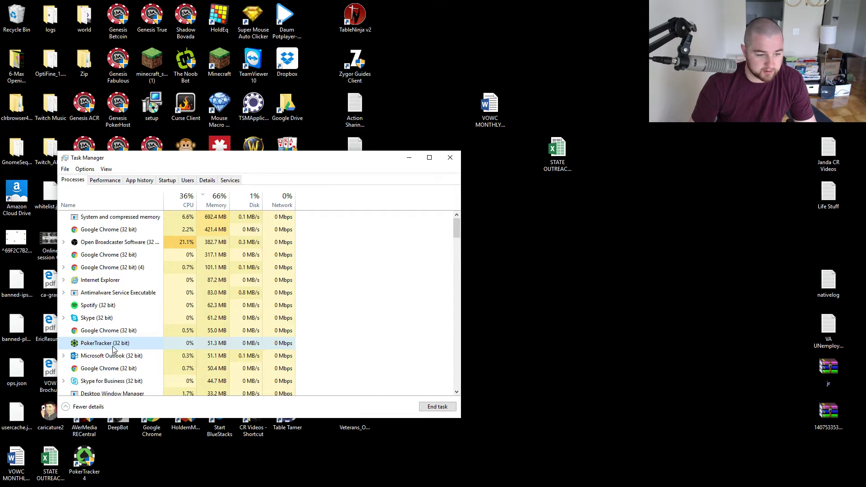
right_click(112, 345)
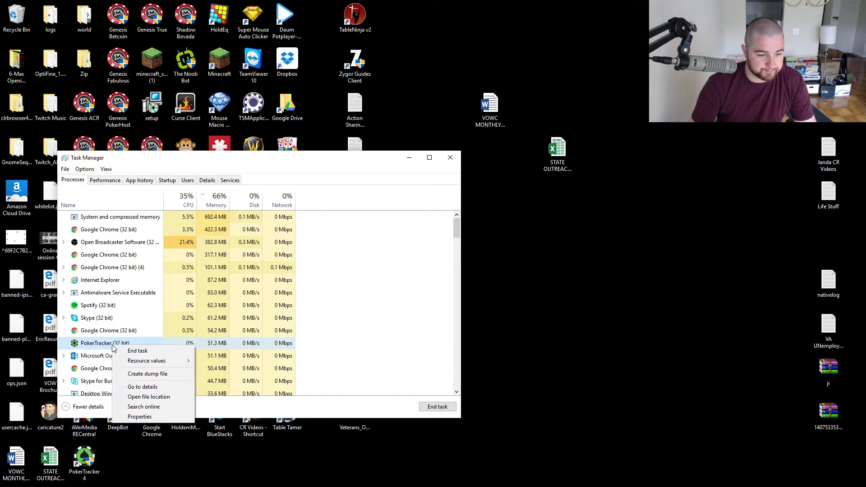
left_click(144, 351)
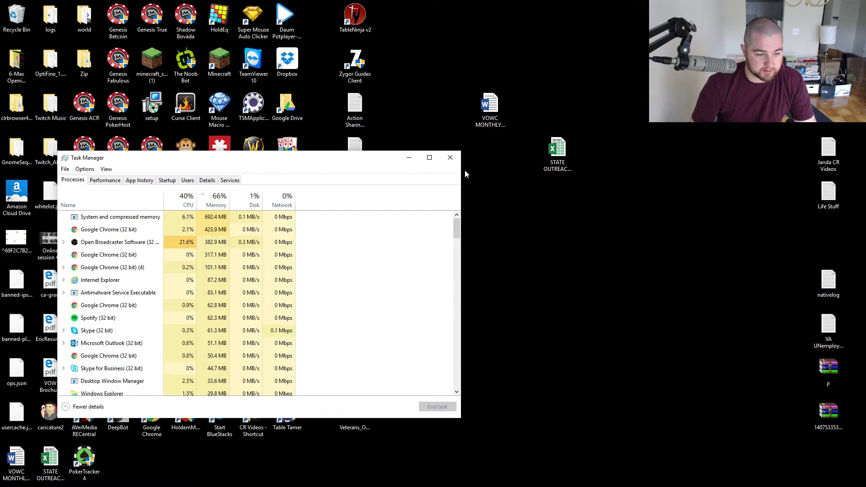
left_click(451, 156)
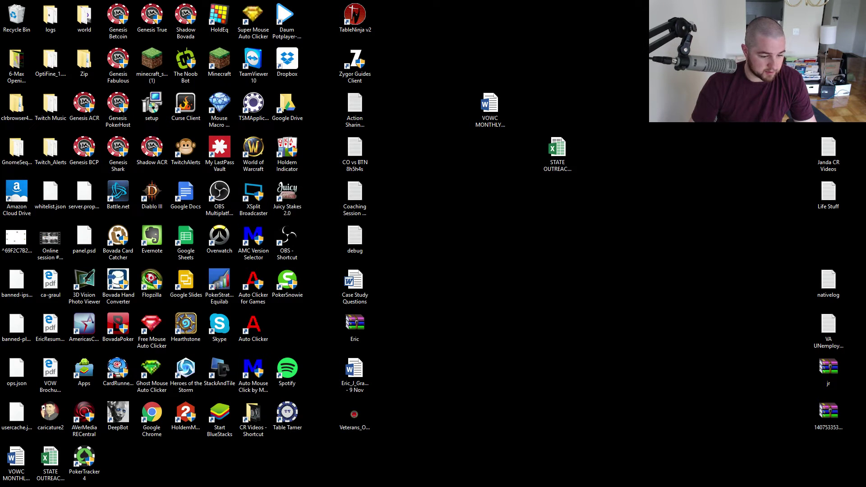
Run PokerTracker 4 as administrator from its desktop icon's context menu.
right_click(79, 457)
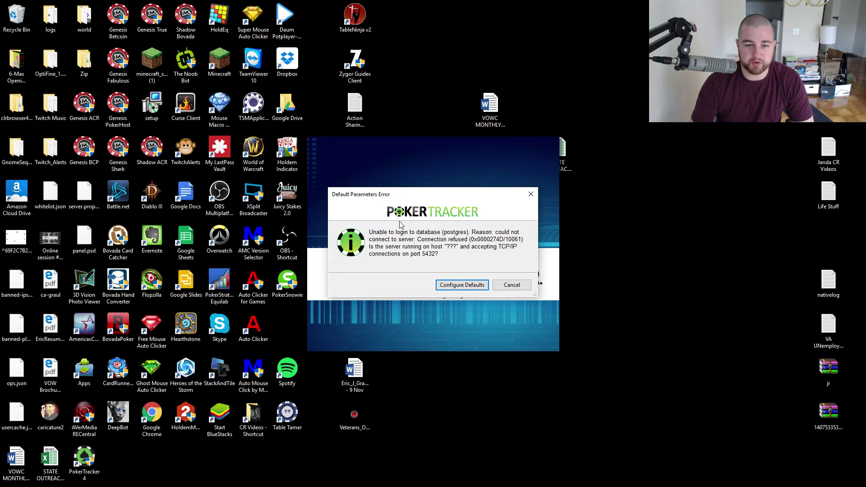
Move the Default Parameters Error dialog left and highlight its connection-refused and server-host lines.
mouse_move(430, 201)
left_mouse_down()
mouse_move(285, 203)
mouse_move(339, 184)
mouse_move(319, 228)
mouse_move(319, 284)
mouse_move(424, 212)
left_mouse_up()
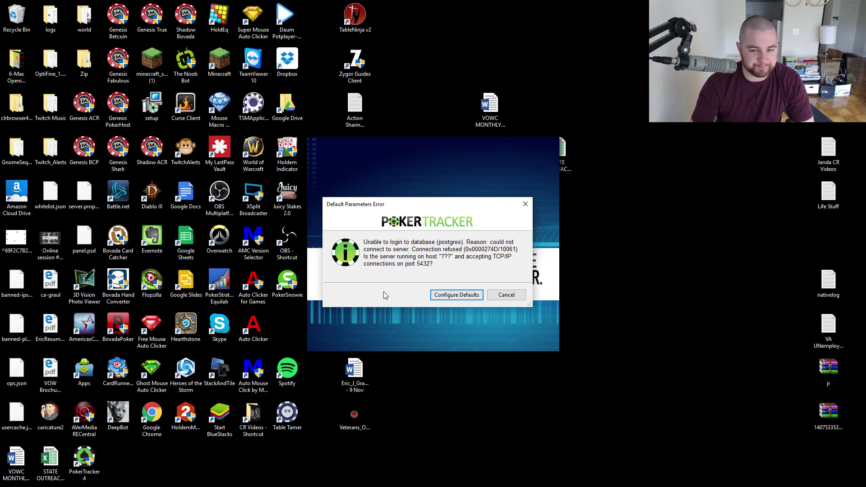
left_click_drag(367, 243, 516, 244)
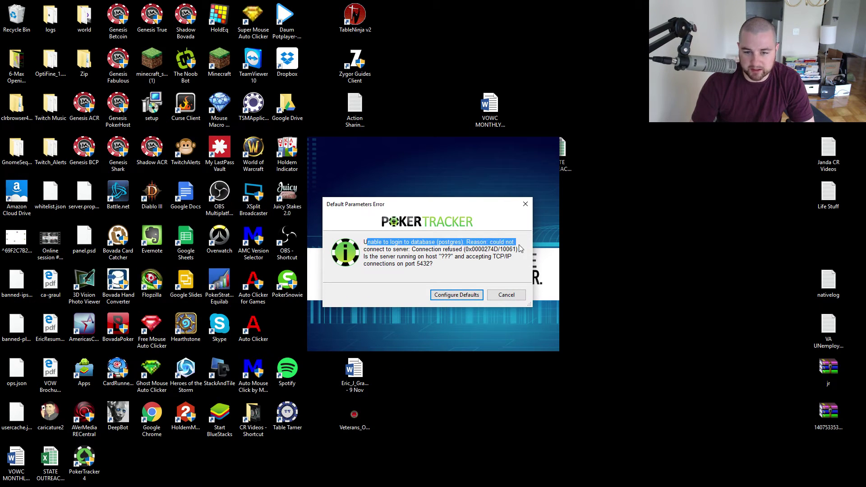
left_click(392, 256)
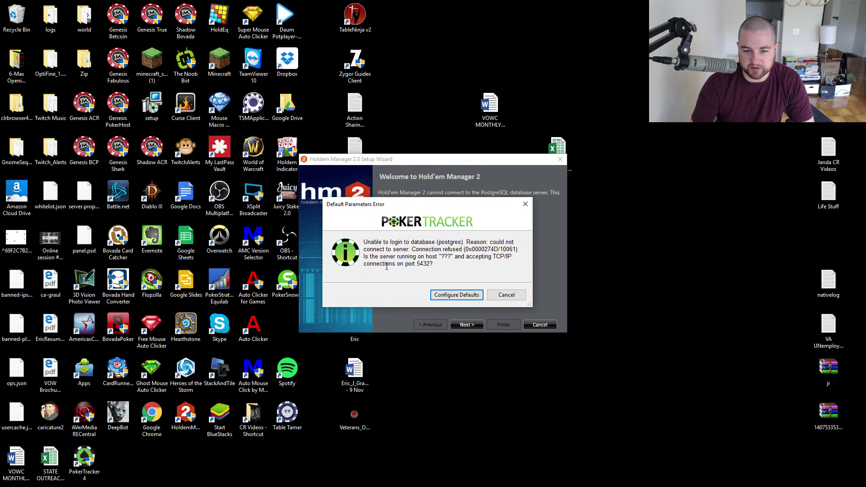
left_click_drag(364, 256, 452, 256)
left_click(439, 260)
Under Configure Defaults, verify localhost, port 5432 and user postgres, try connecting, and dismiss the failure.
left_click(470, 296)
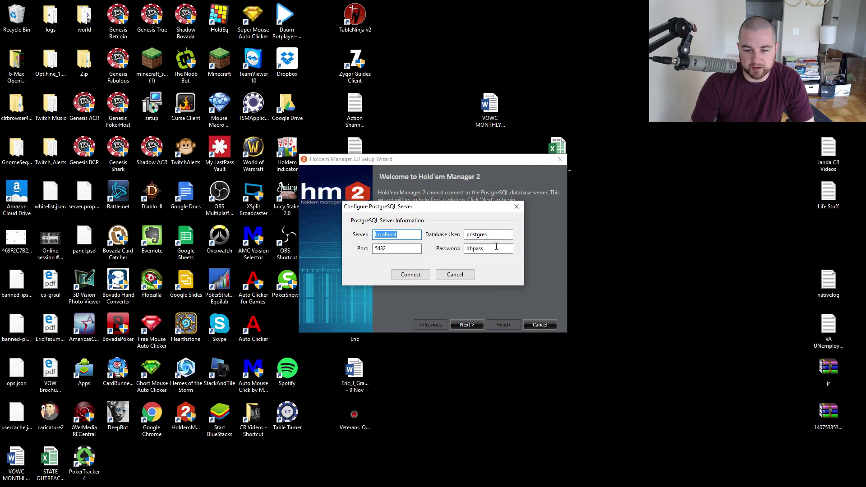
mouse_move(432, 209)
left_mouse_down()
mouse_move(437, 205)
mouse_move(426, 222)
left_mouse_up()
left_click(399, 248)
left_click(492, 261)
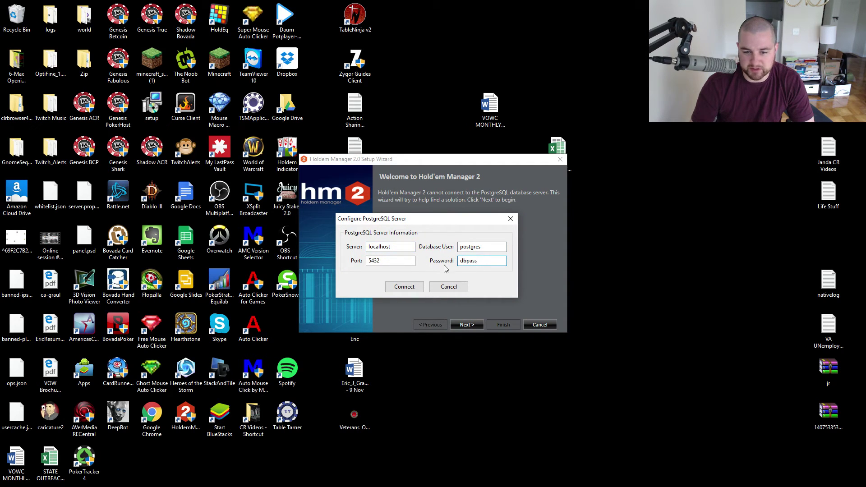
left_click(489, 248)
left_click(402, 287)
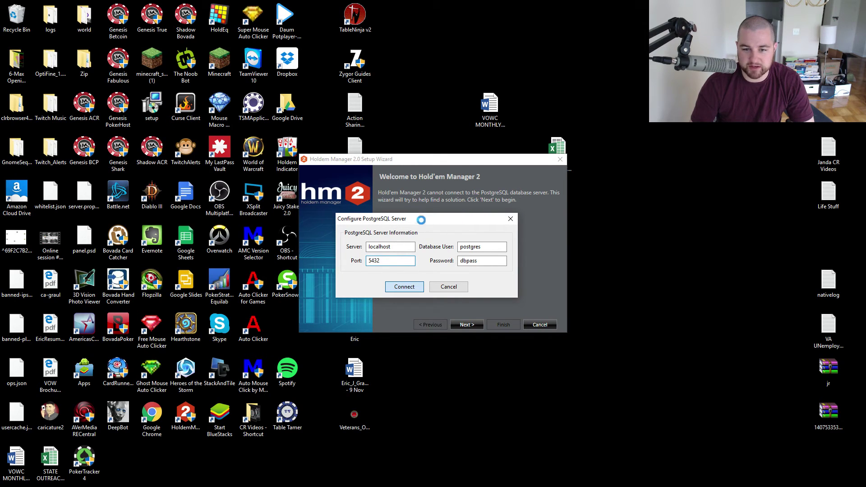
left_click(505, 294)
left_click_drag(439, 224, 180, 168)
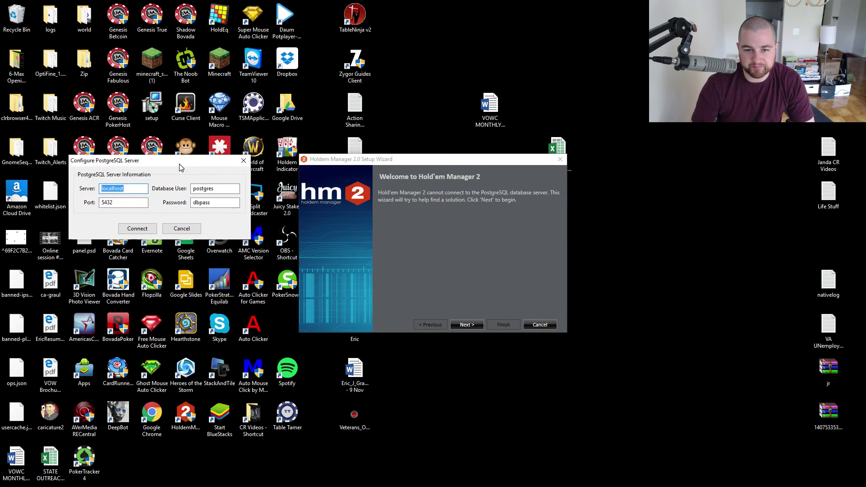
Advance the Hold'em Manager 2 wizard to its PostgreSQL page, compare port 5432, and retry connecting.
left_click(471, 325)
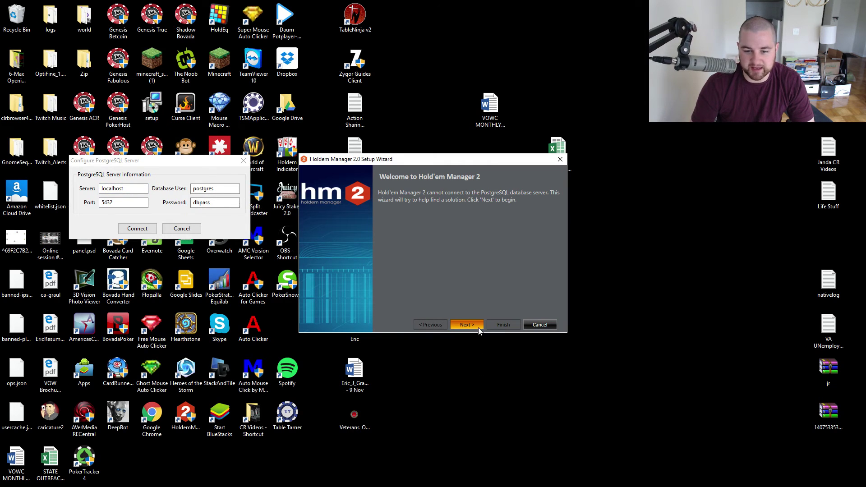
left_click_drag(166, 168, 202, 170)
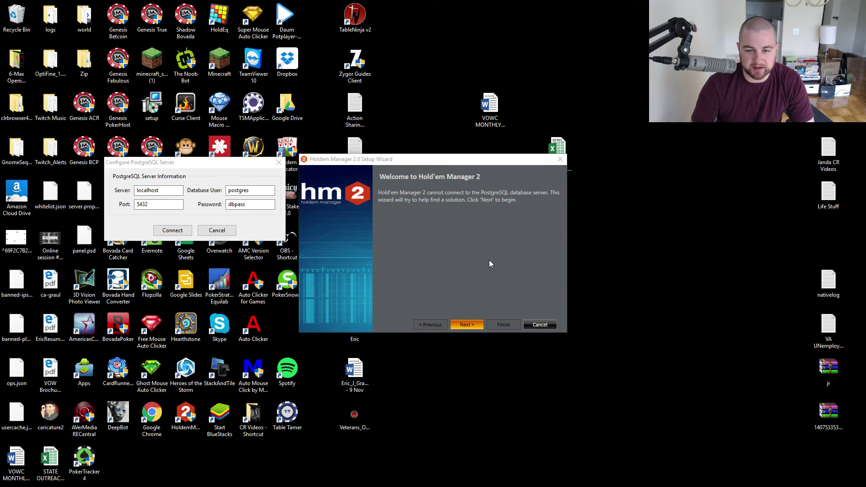
left_click(457, 324)
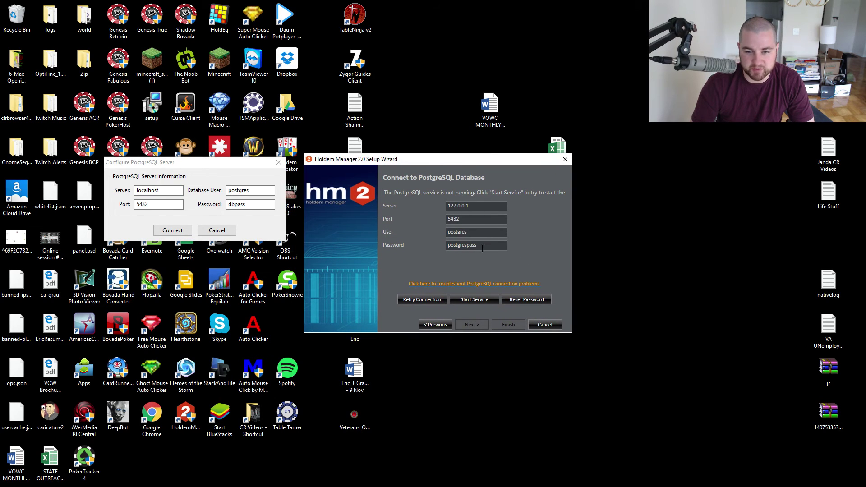
left_click(255, 204)
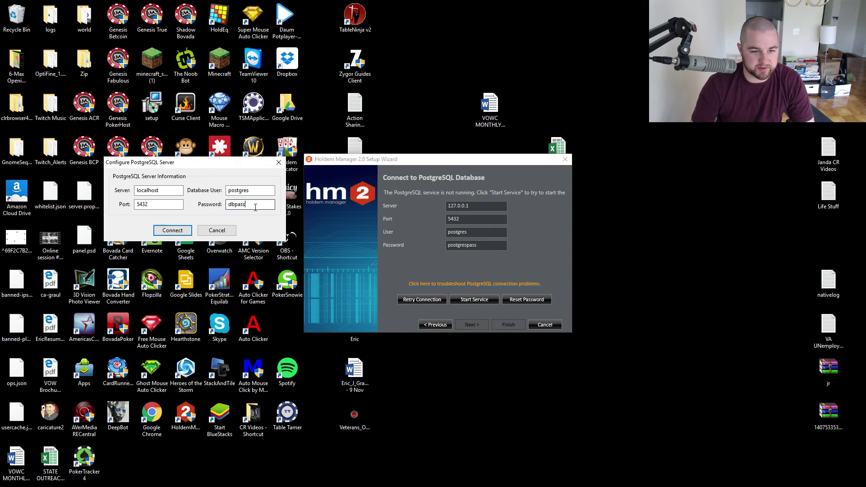
left_click(463, 218)
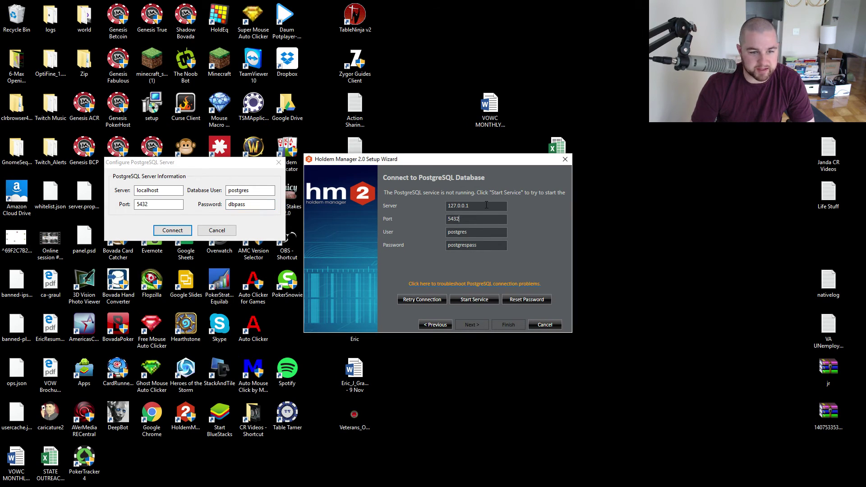
left_click(423, 300)
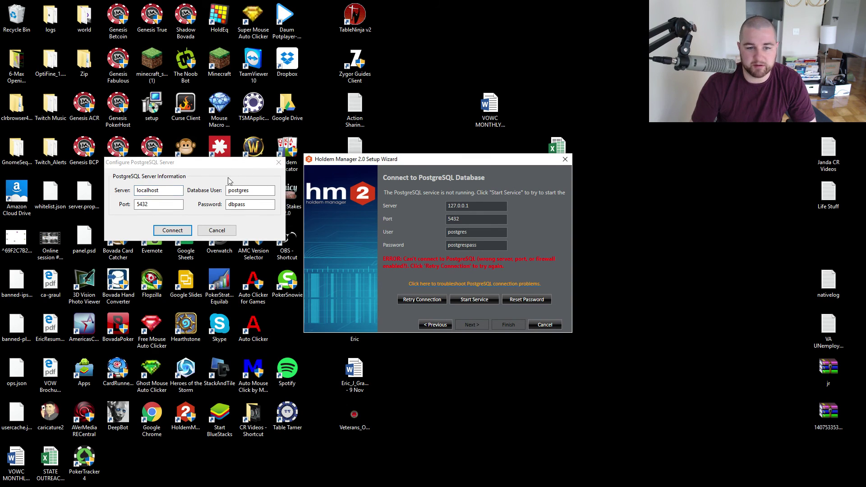
left_click_drag(374, 163, 397, 166)
left_click_drag(197, 168, 229, 165)
left_click_drag(452, 162, 451, 165)
left_click_drag(240, 160, 214, 156)
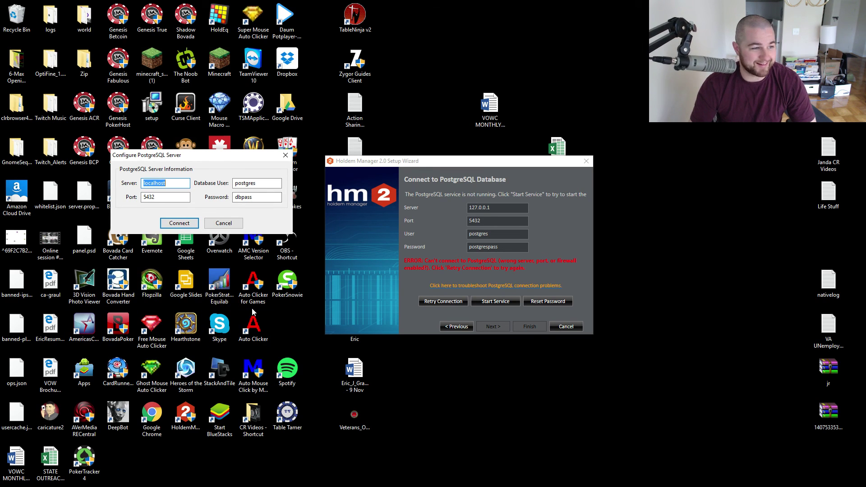
left_click_drag(396, 204, 384, 196)
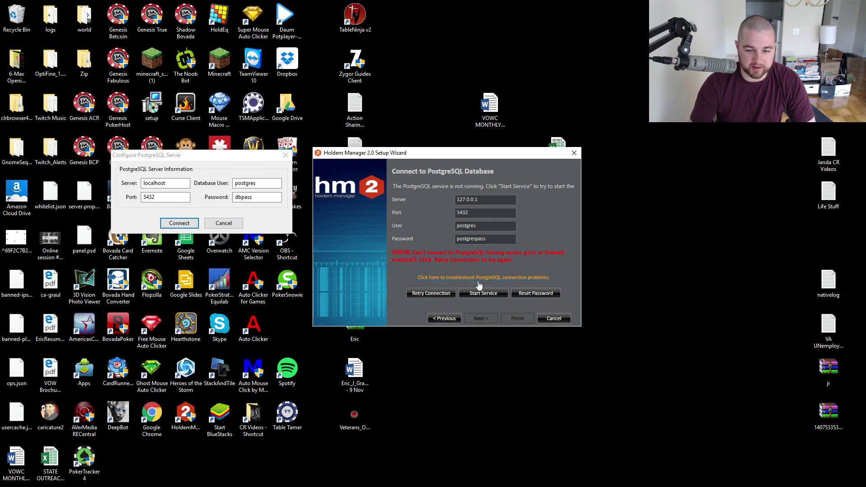